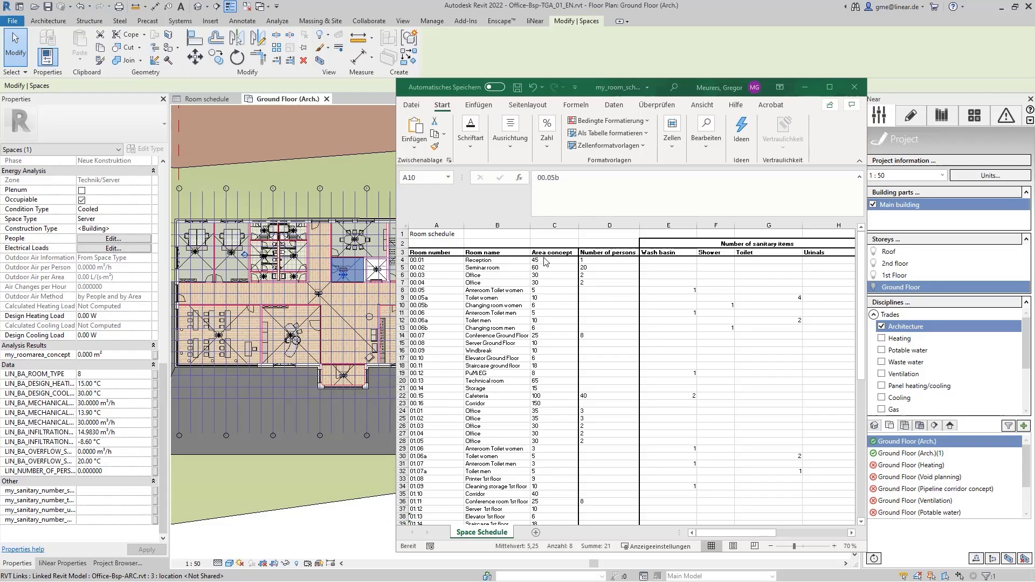
# - Review the spreadsheet's Area concept, Number of persons and sanitary columns, including the toilet count in G12
pyautogui.moveTo(551, 256); pyautogui.dragTo(541, 464)
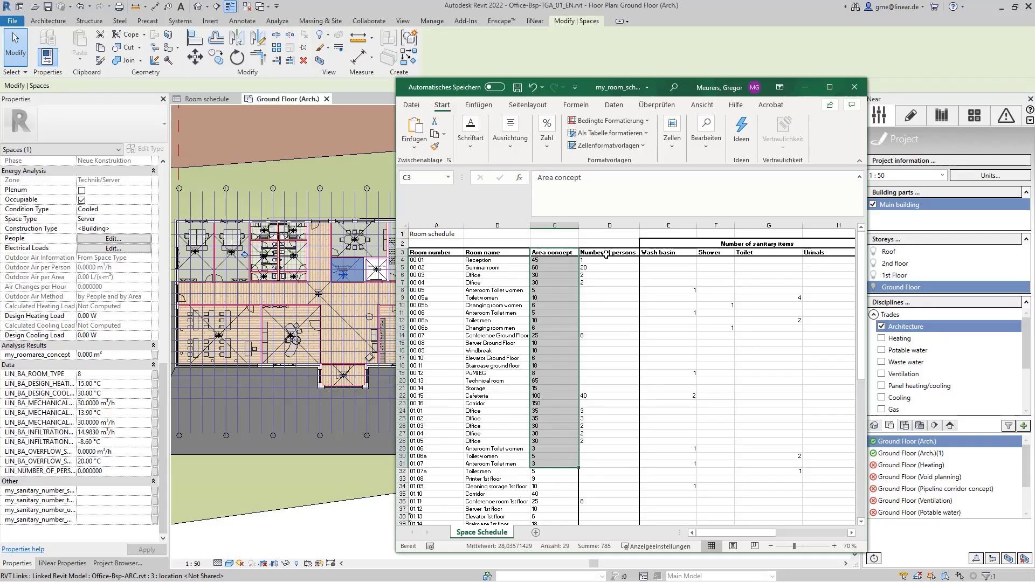
pyautogui.moveTo(607, 256); pyautogui.dragTo(610, 502)
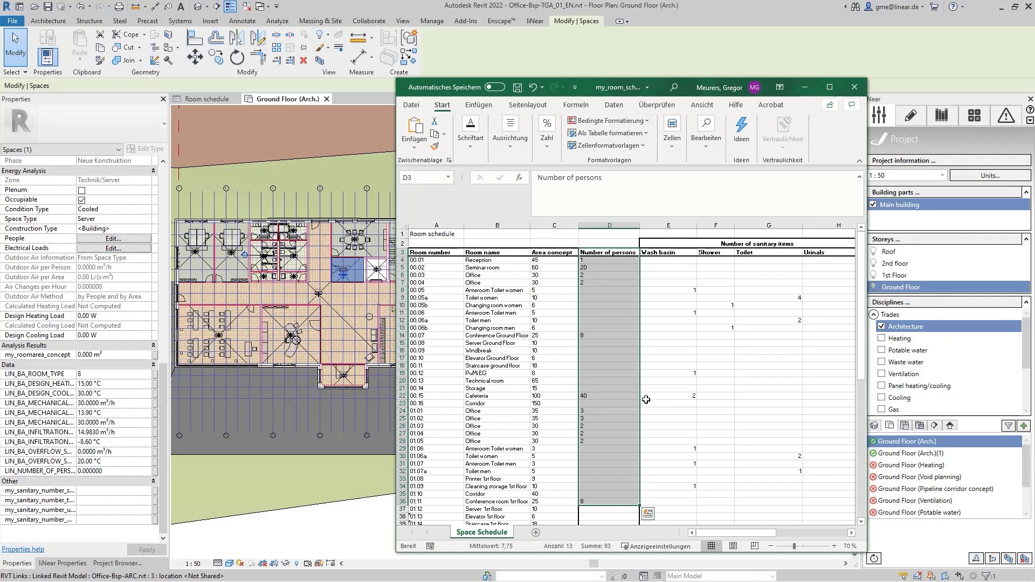
pyautogui.click(675, 343)
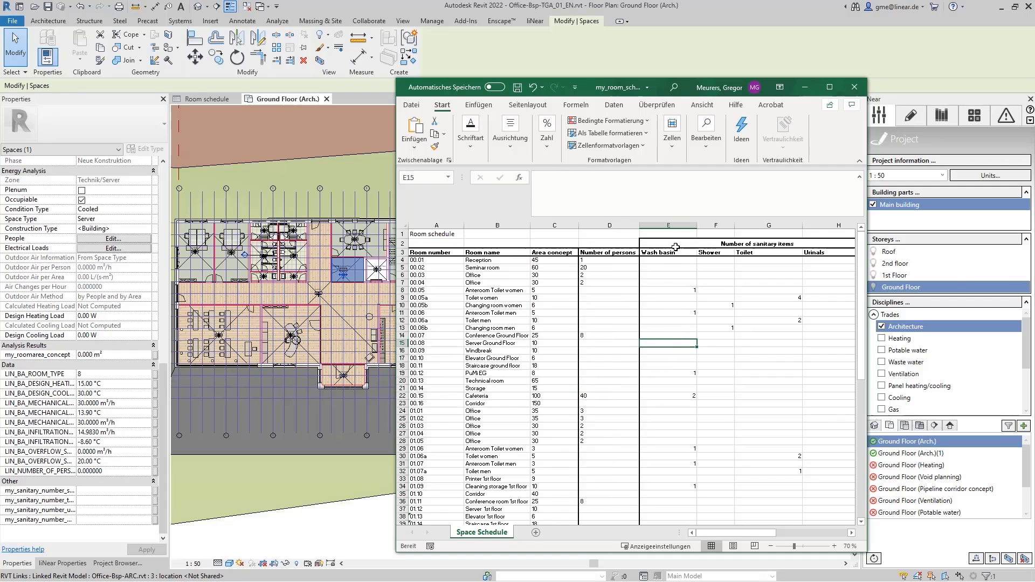
pyautogui.moveTo(676, 247); pyautogui.dragTo(762, 251)
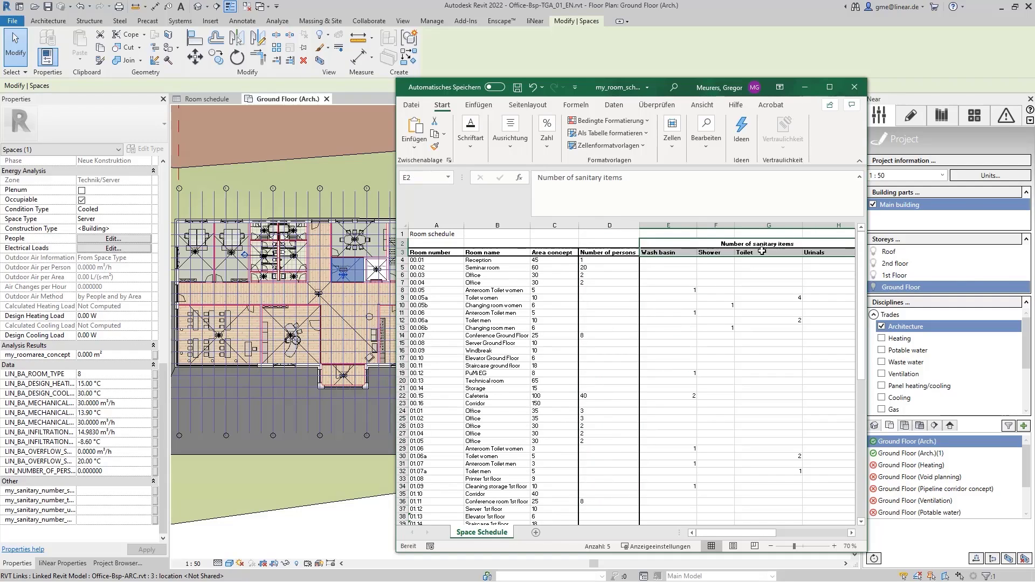
pyautogui.click(679, 289)
pyautogui.click(797, 298)
pyautogui.click(797, 320)
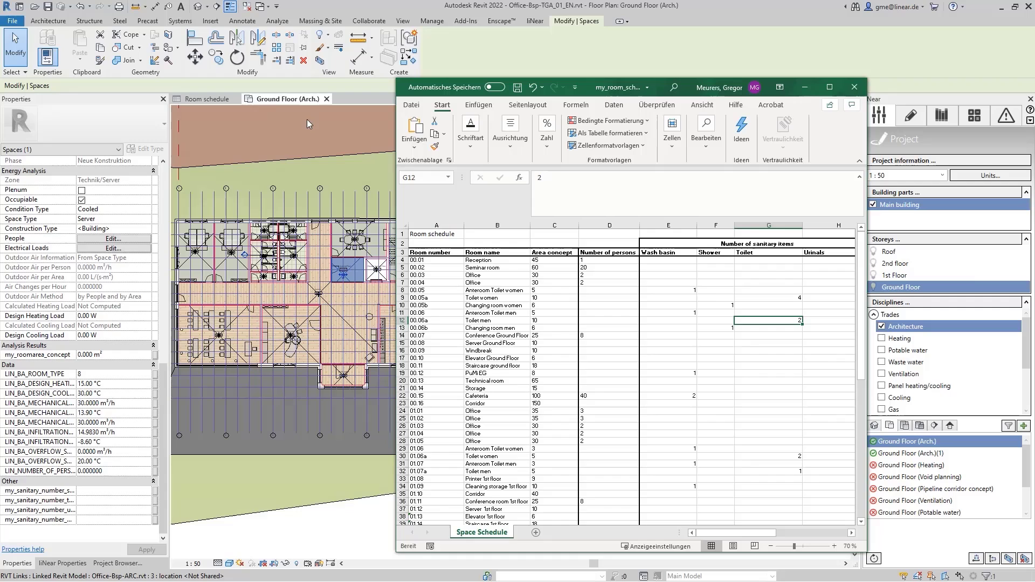
# - Back in Revit, widen the Properties name column and open the Room schedule view
pyautogui.click(335, 175)
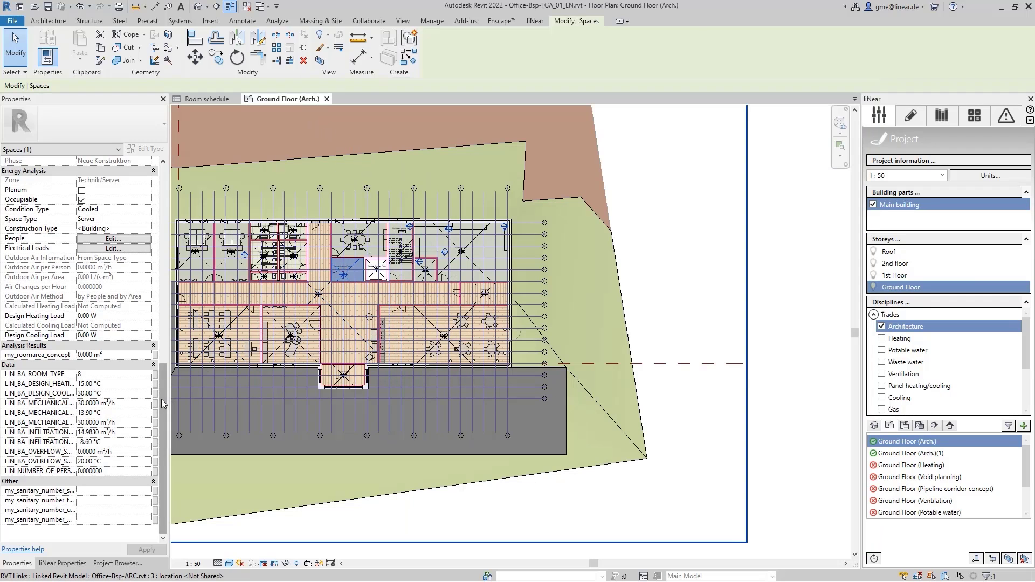
pyautogui.moveTo(163, 403); pyautogui.dragTo(160, 457)
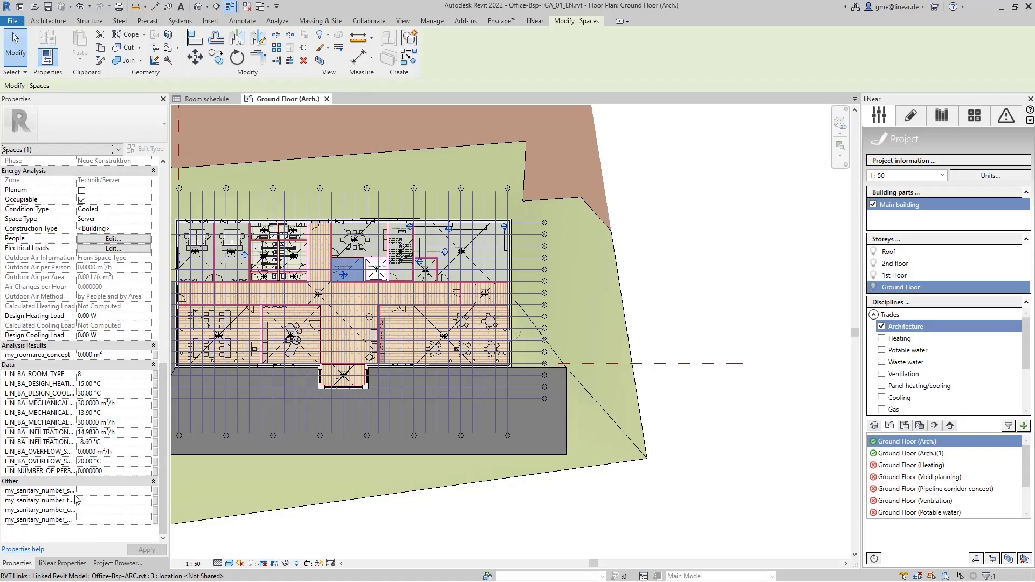
pyautogui.moveTo(77, 494); pyautogui.dragTo(110, 496)
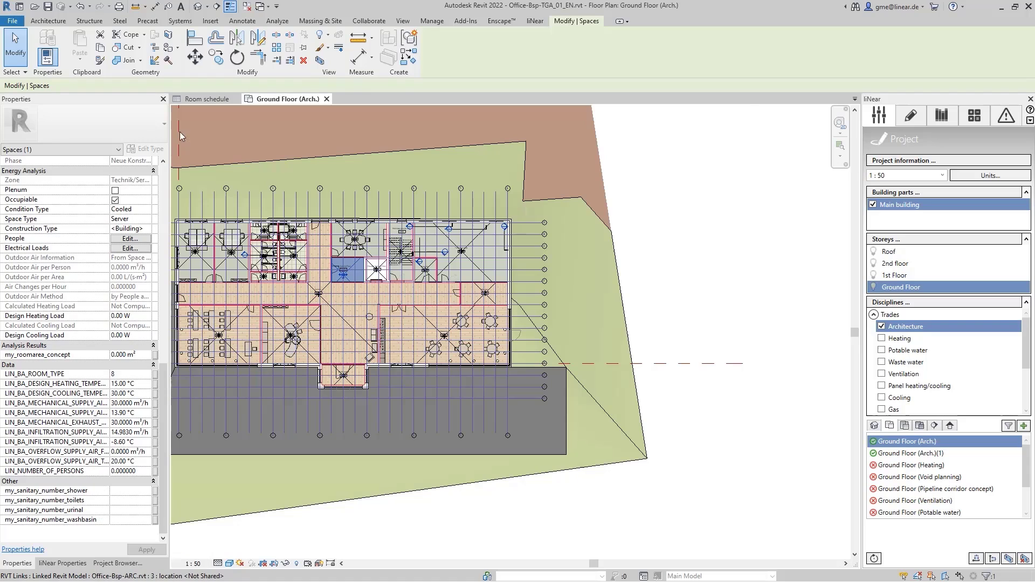
pyautogui.click(205, 99)
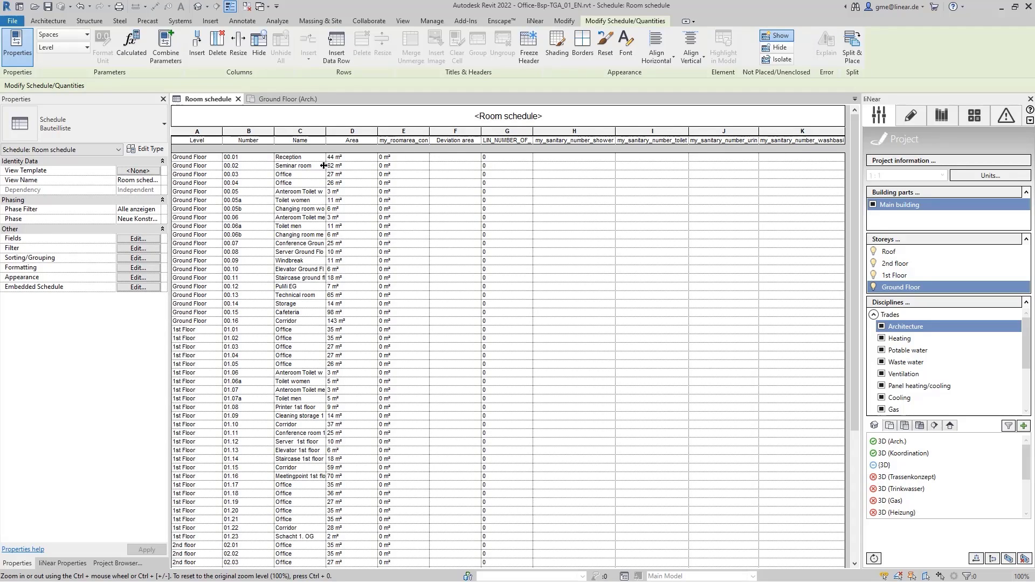
# - From the Ground Floor (Arch.) plan, run liNear Excel Import on my_room_schedule.xlsx
pyautogui.click(286, 98)
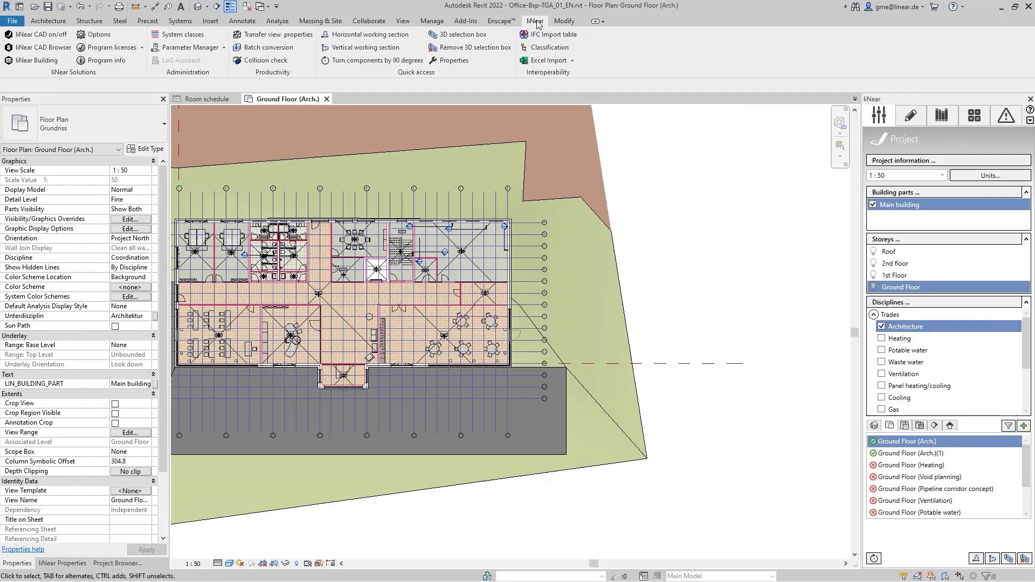
pyautogui.click(549, 60)
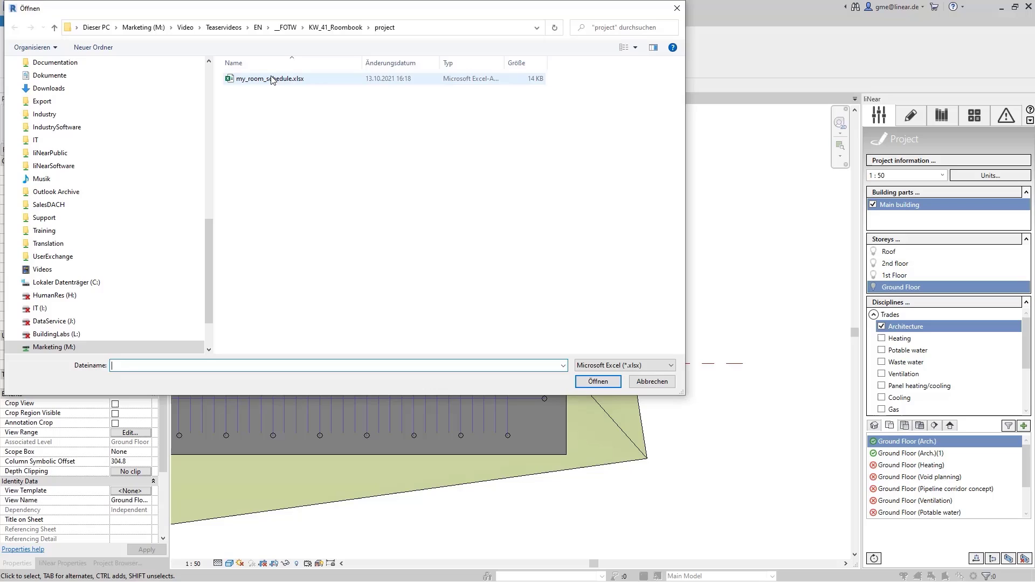
pyautogui.doubleClick(271, 80)
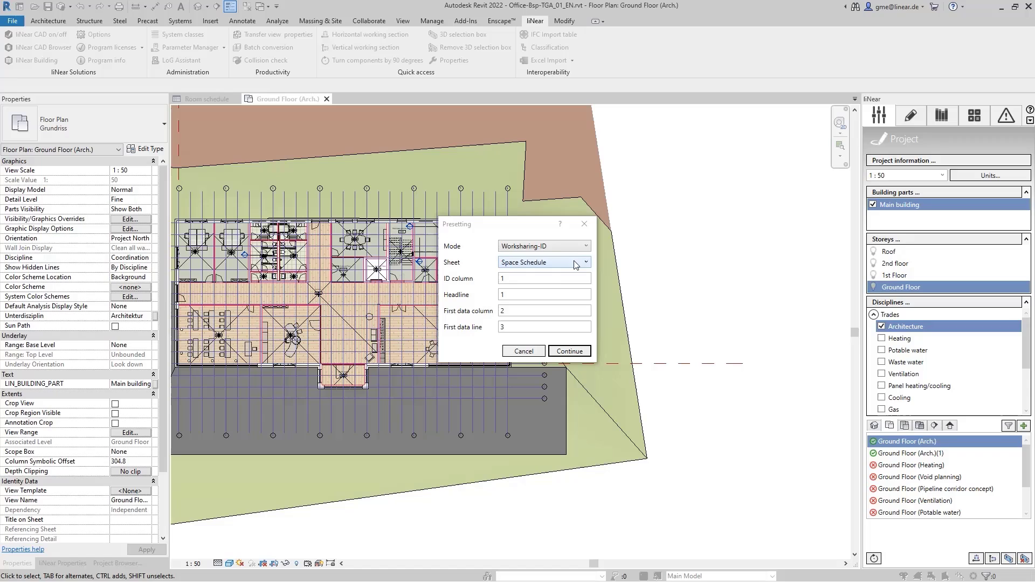
# - Set the import mode to Room allocation, keep the Space Schedule sheet, and move the dialog aside
pyautogui.click(588, 248)
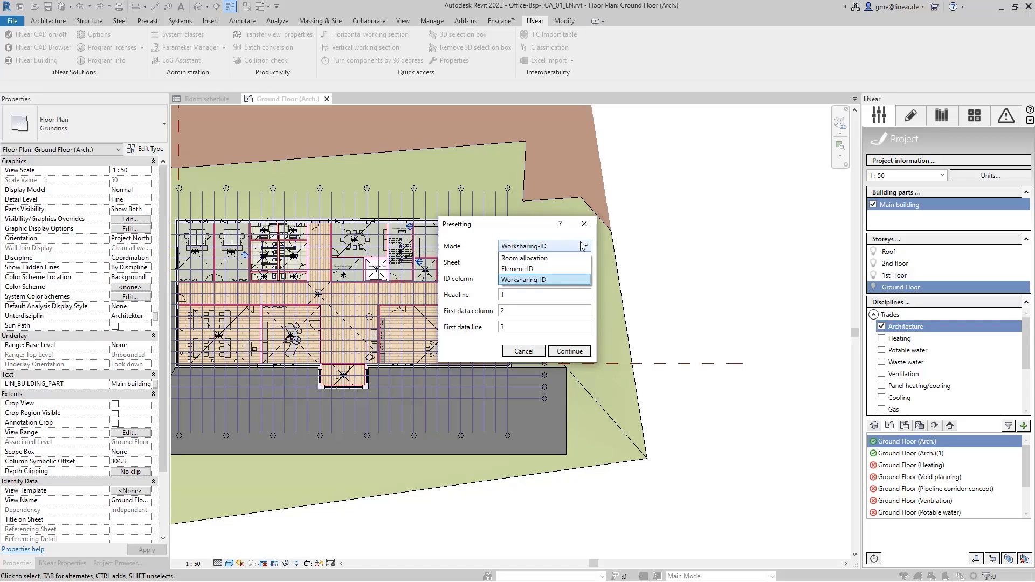
pyautogui.click(523, 259)
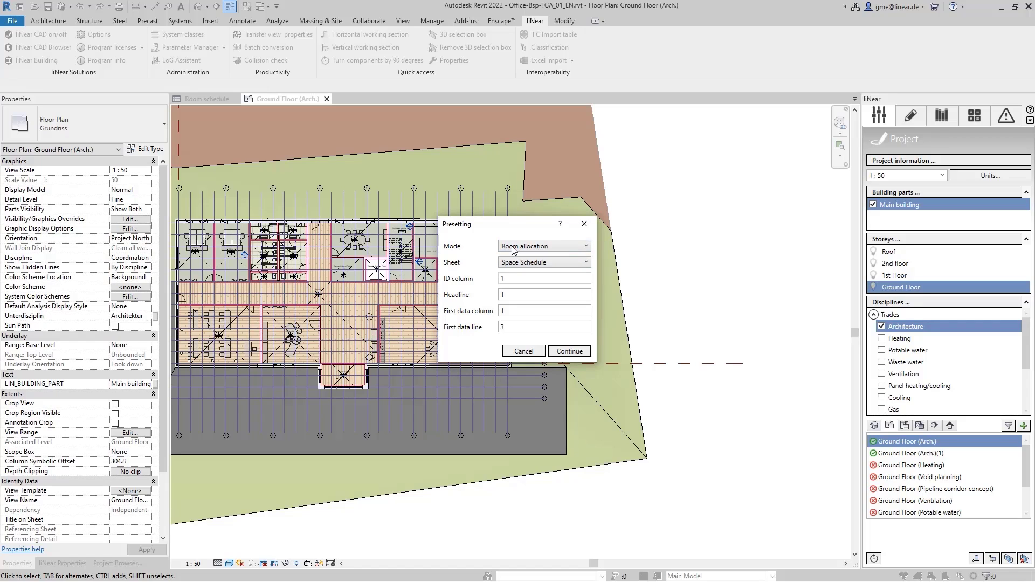
pyautogui.click(564, 263)
pyautogui.click(540, 263)
pyautogui.moveTo(512, 231); pyautogui.dragTo(310, 205)
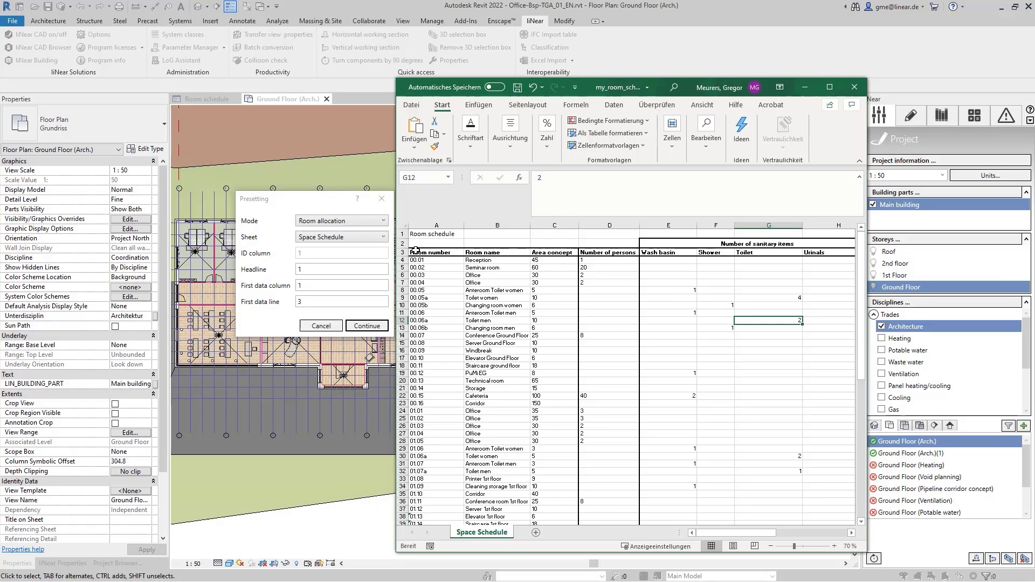
# - Using the spreadsheet's row 3 titles and row 4 data, set Headline 3 and First data line 4, then continue
pyautogui.moveTo(419, 252); pyautogui.dragTo(733, 254)
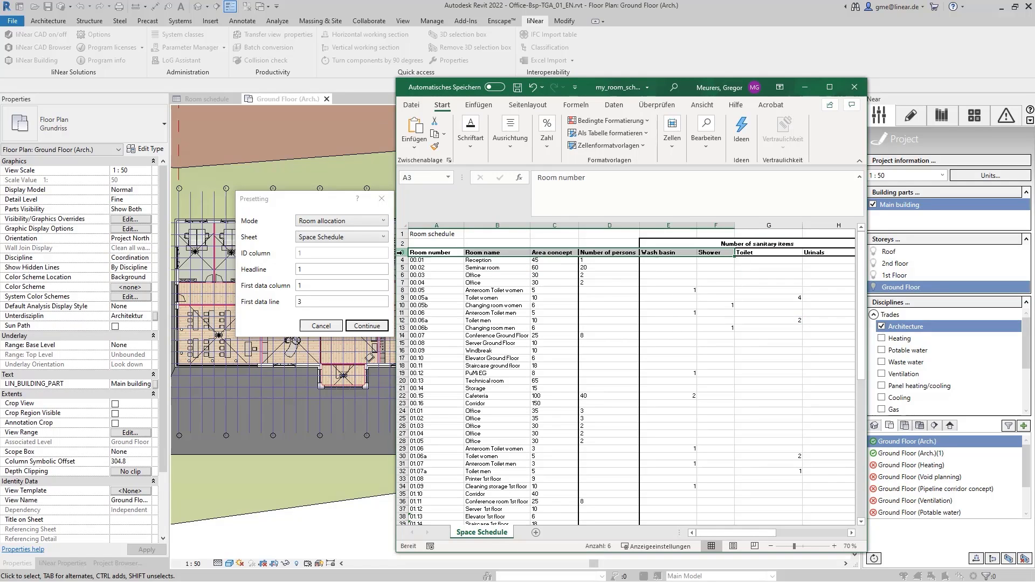
pyautogui.click(431, 261)
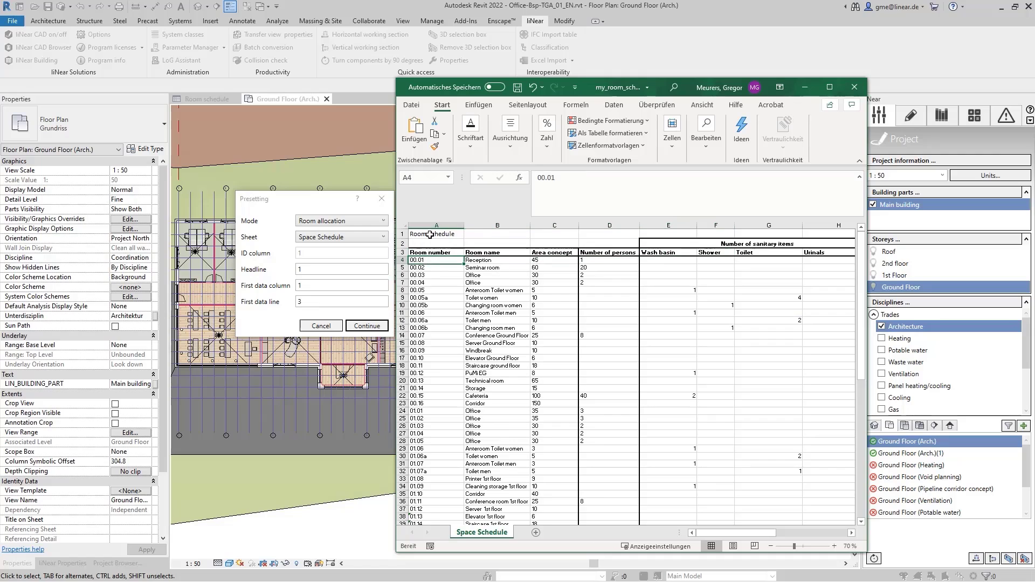
pyautogui.doubleClick(312, 270)
pyautogui.write('3')
pyautogui.press('Tab')
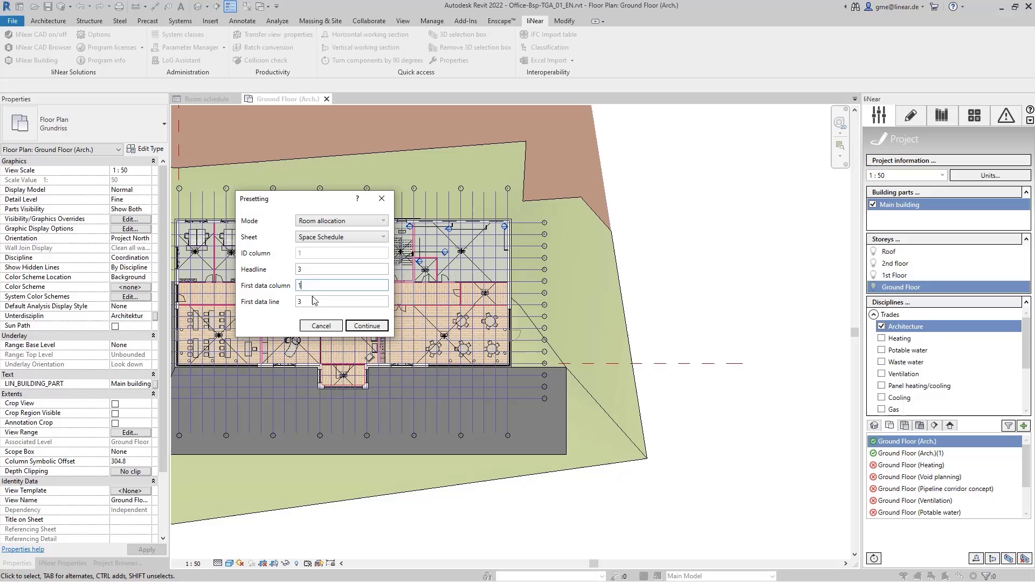
pyautogui.press('Tab')
pyautogui.write('4')
pyautogui.click(367, 326)
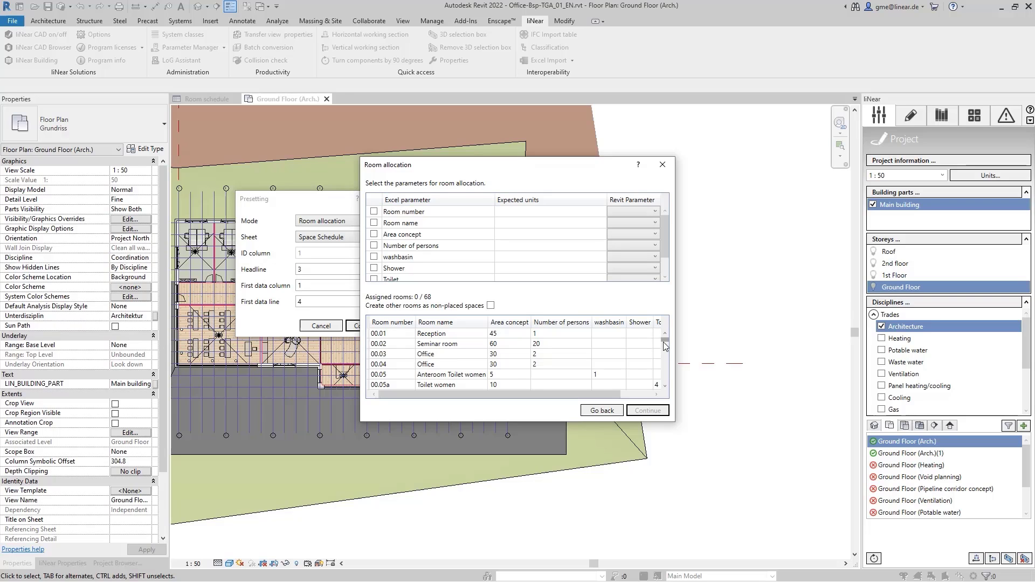
# - Include Room number and map it to Revit's Number parameter, assigning all 68 rooms
pyautogui.scroll(-8, 666, 366)
pyautogui.scroll(8, 665, 365)
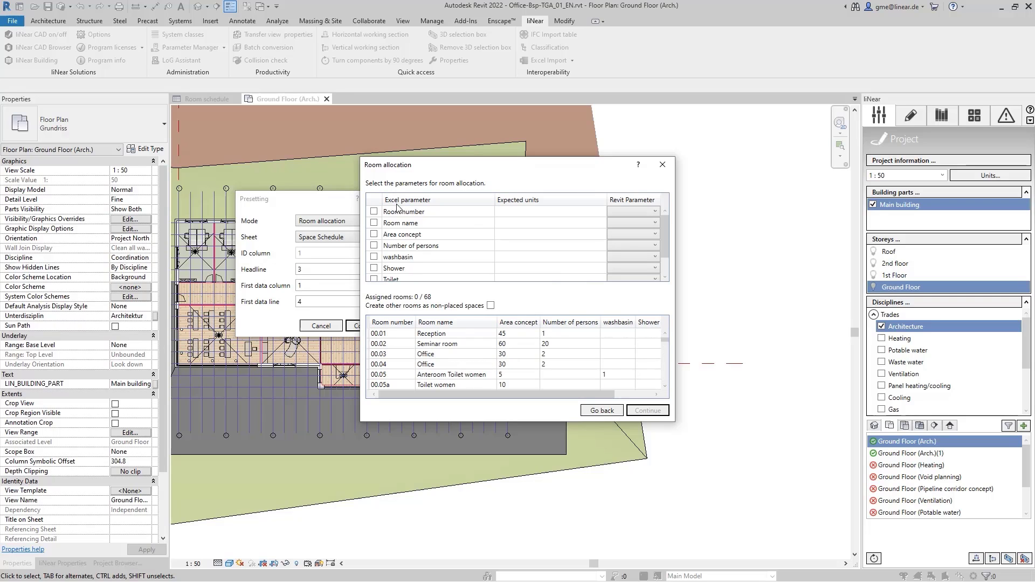
pyautogui.click(375, 213)
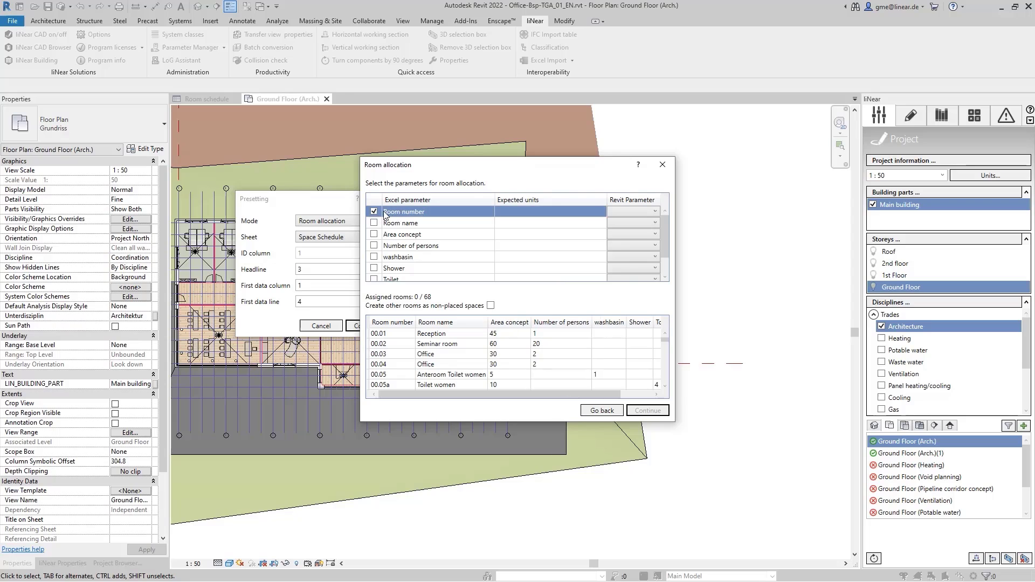
pyautogui.click(641, 211)
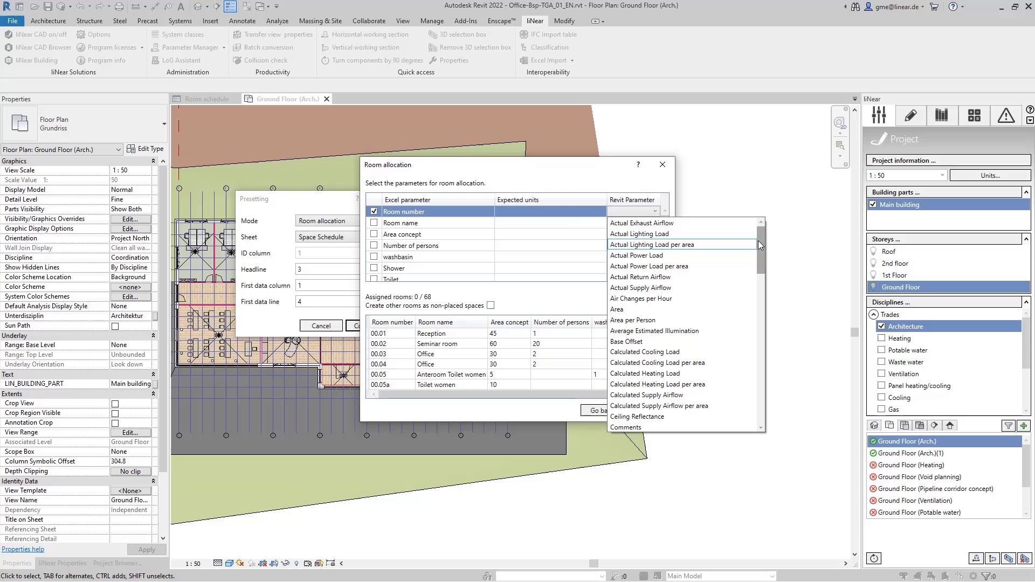
pyautogui.moveTo(760, 248); pyautogui.dragTo(759, 359)
pyautogui.click(626, 331)
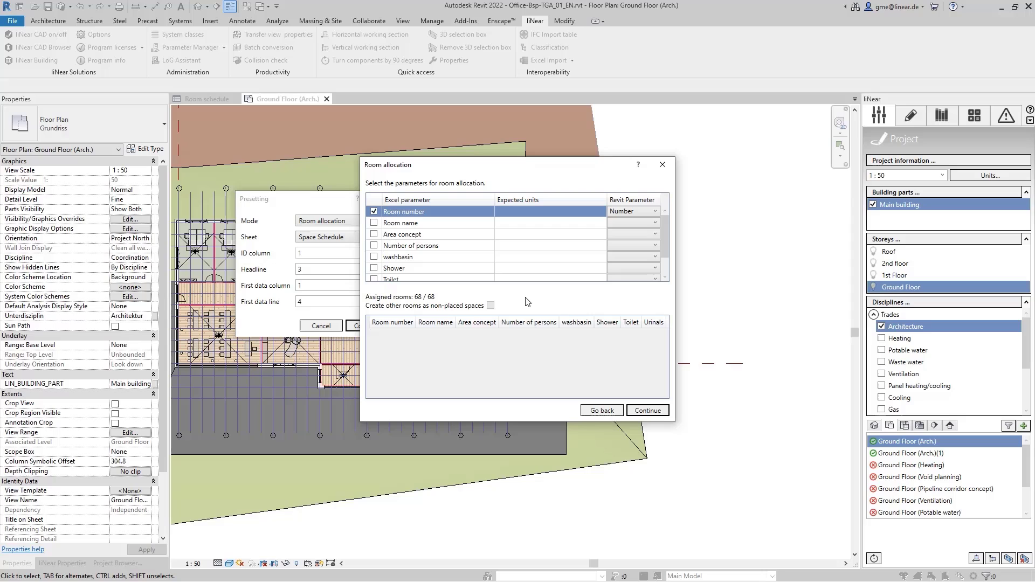
# - Select Area concept, Number of persons, washbasin, Shower, Toilet and Urinals for import
pyautogui.click(647, 411)
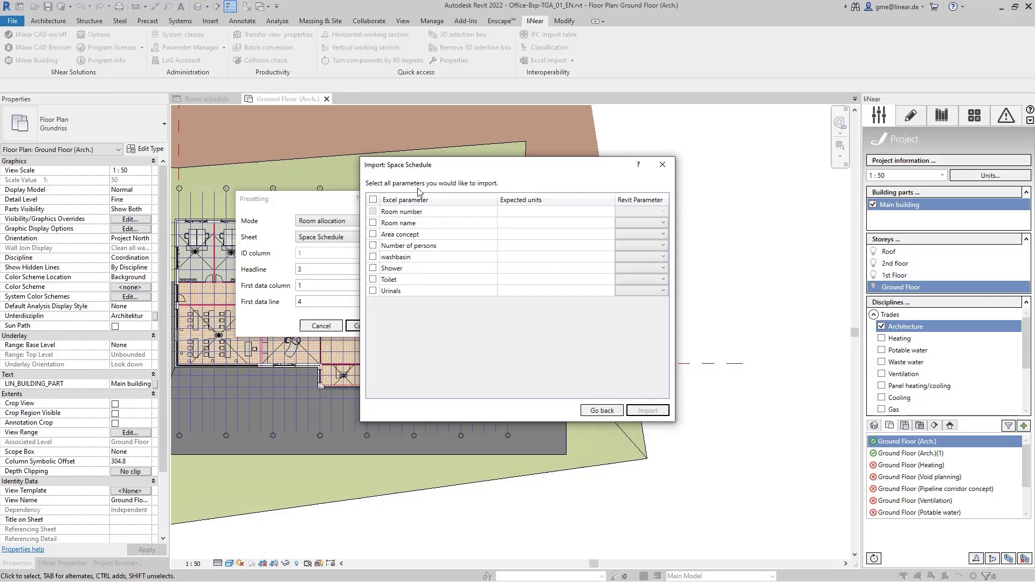
pyautogui.click(373, 234)
pyautogui.click(373, 246)
pyautogui.click(373, 257)
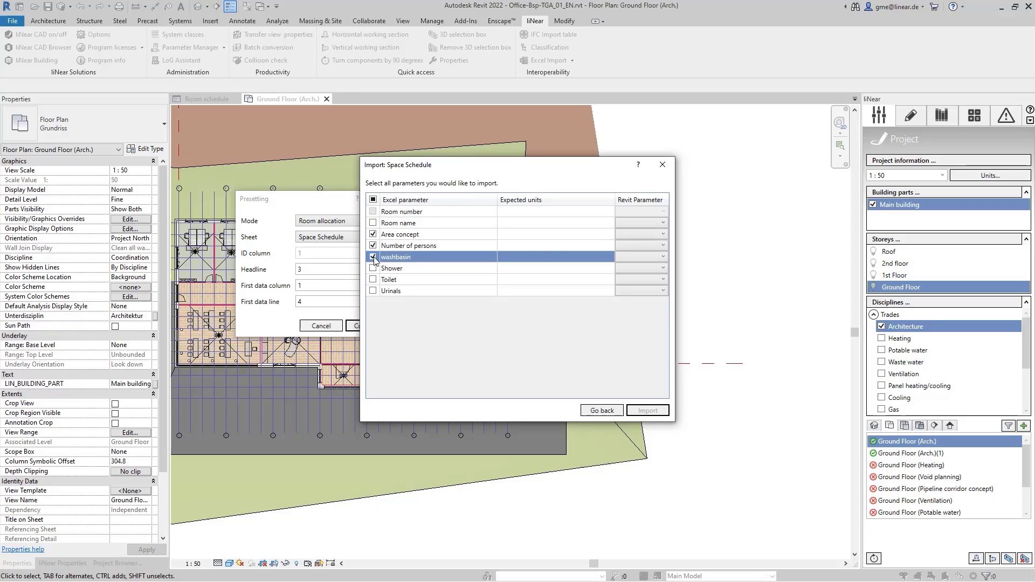
pyautogui.click(373, 268)
pyautogui.click(373, 280)
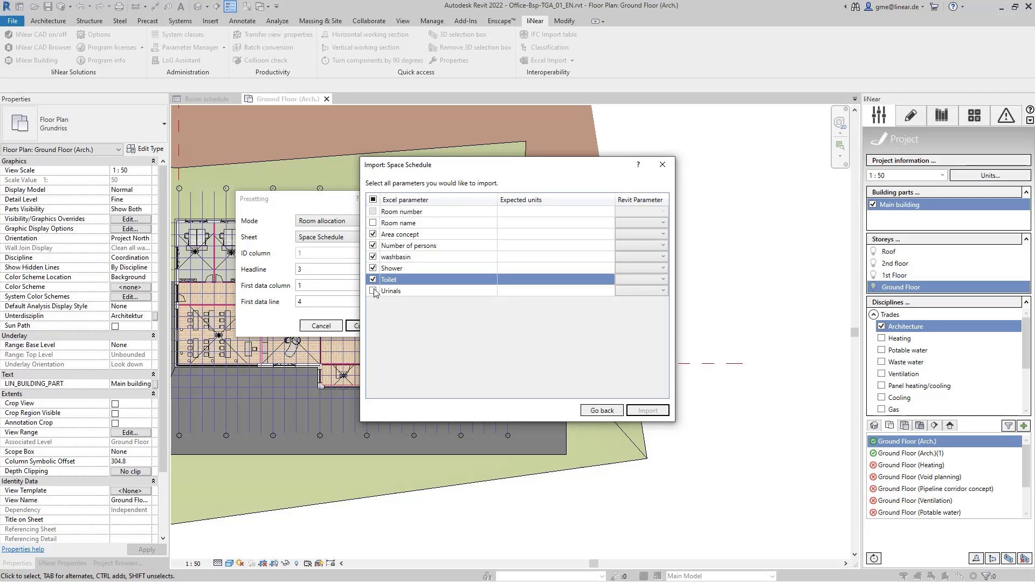
pyautogui.click(374, 291)
# - Map Area concept to my_roomarea_concept and Number of persons to LIN_NUMBER_OF_PERSONS
pyautogui.click(648, 236)
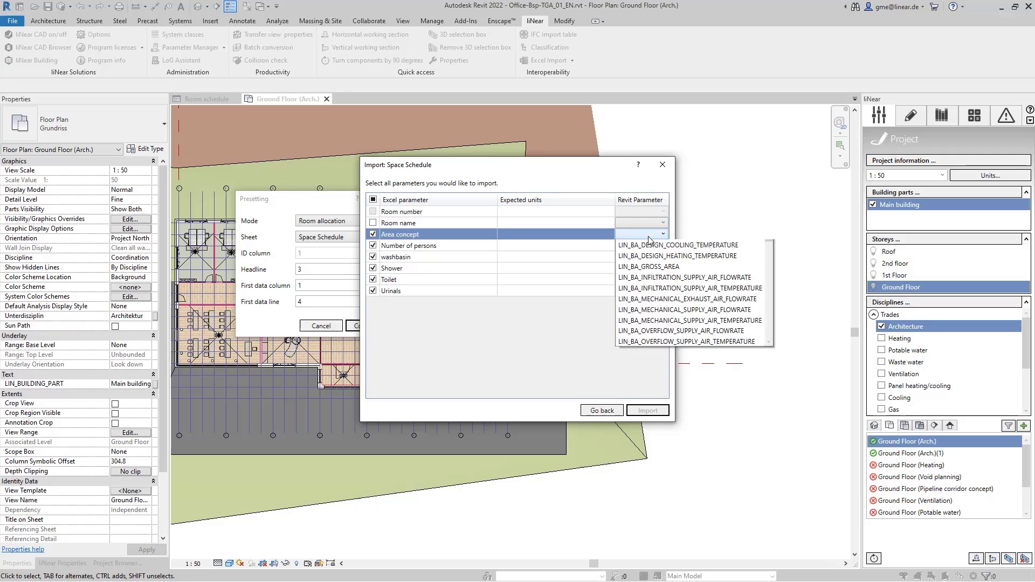
pyautogui.moveTo(767, 260); pyautogui.dragTo(767, 338)
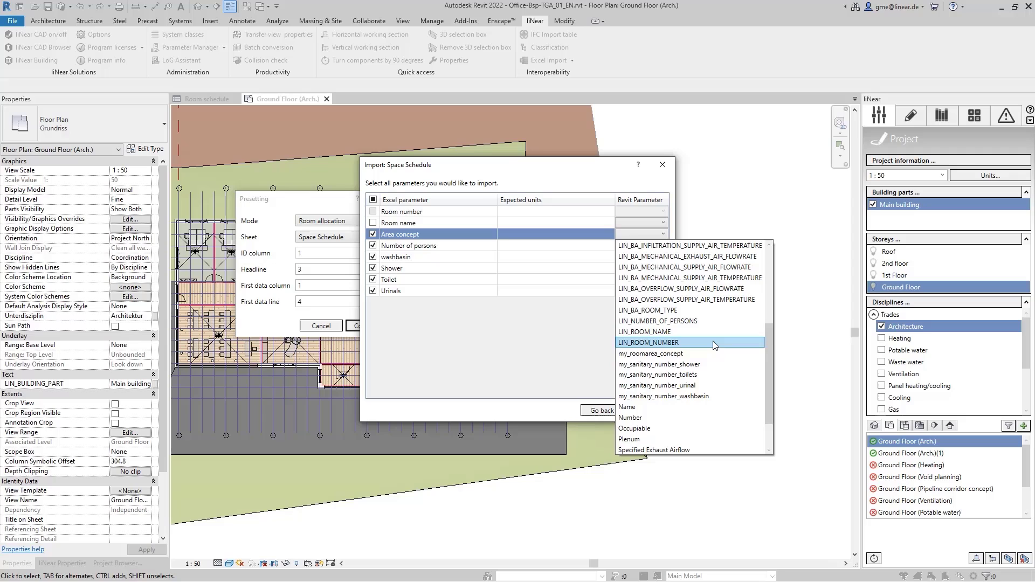
pyautogui.click(701, 353)
pyautogui.click(638, 247)
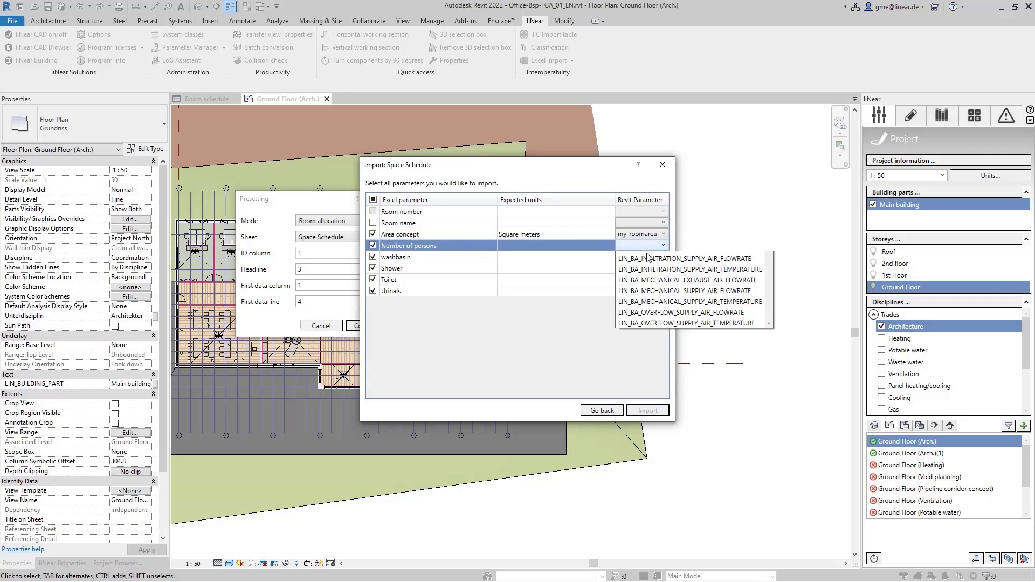
pyautogui.moveTo(769, 305); pyautogui.dragTo(766, 362)
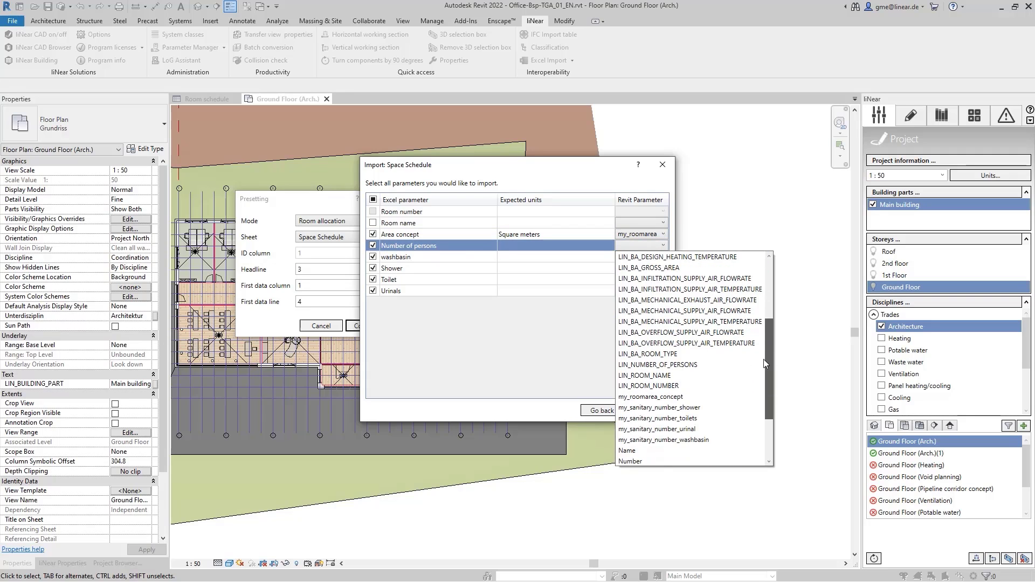
pyautogui.click(661, 365)
# - Map washbasin, Shower, Toilet and Urinals to their my_sanitary_number parameters and run the import
pyautogui.click(647, 256)
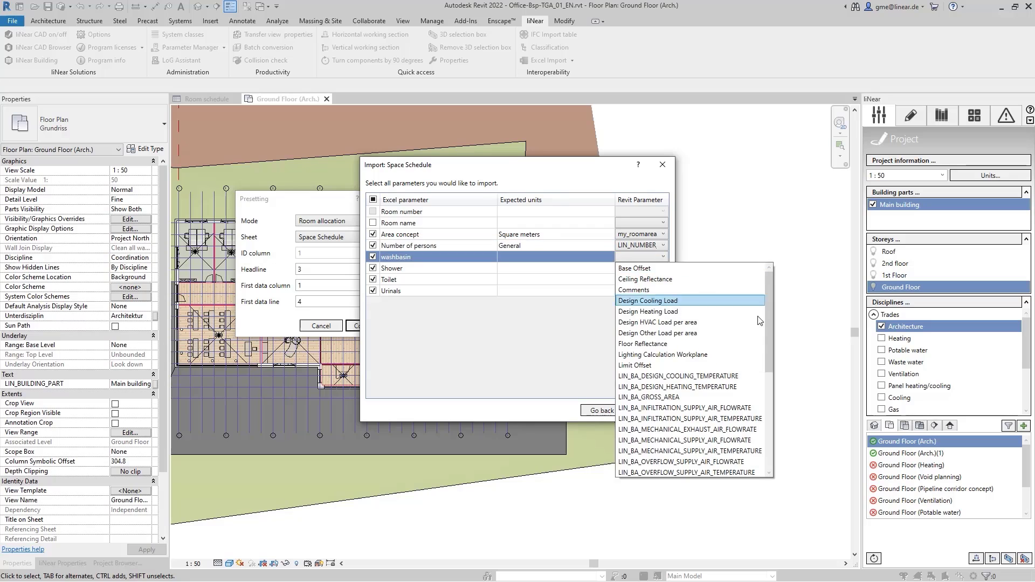
pyautogui.moveTo(769, 306); pyautogui.dragTo(763, 416)
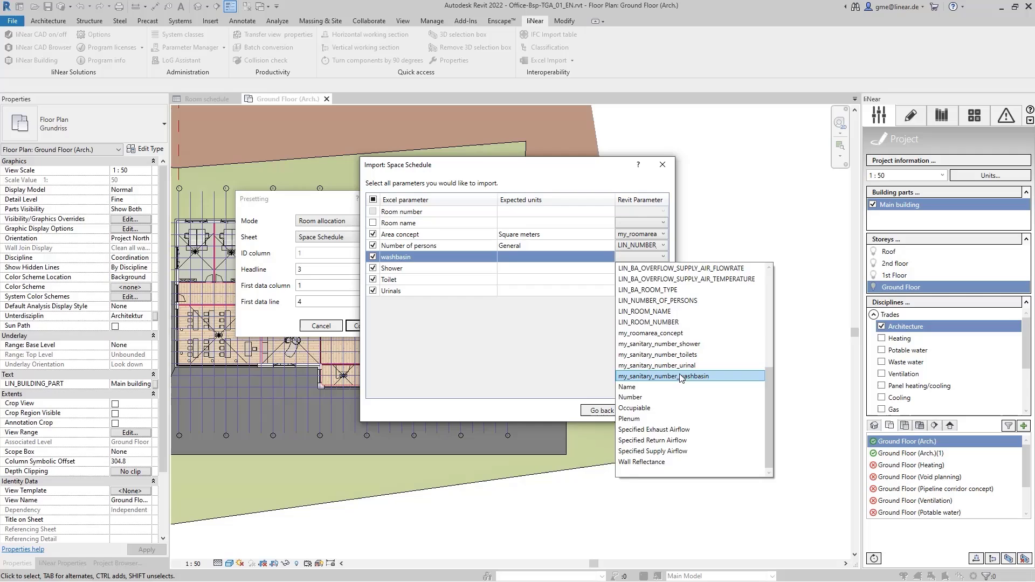
pyautogui.click(663, 376)
pyautogui.click(663, 268)
pyautogui.moveTo(769, 330); pyautogui.dragTo(765, 427)
pyautogui.click(682, 355)
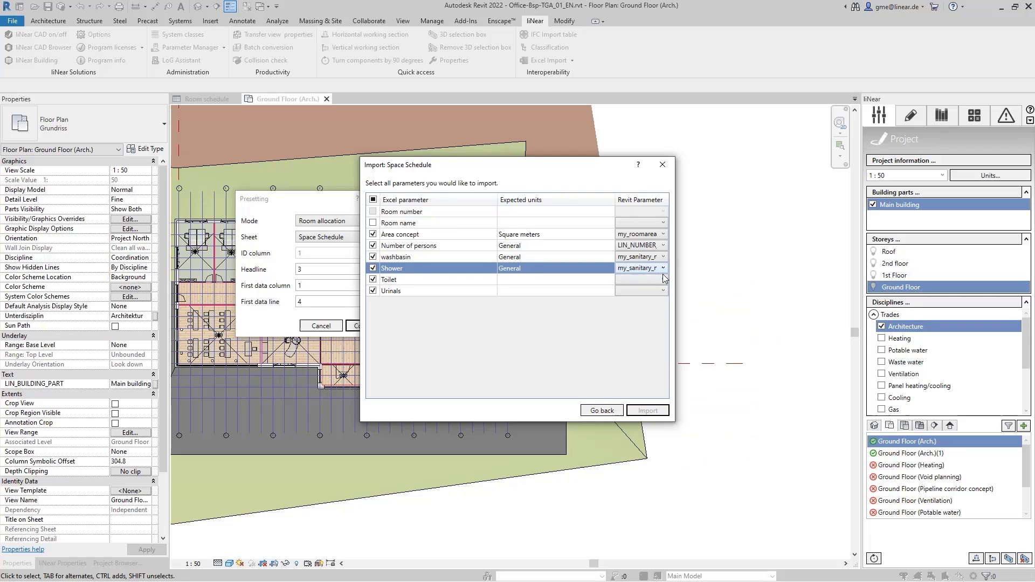
pyautogui.click(663, 280)
pyautogui.moveTo(769, 330); pyautogui.dragTo(768, 429)
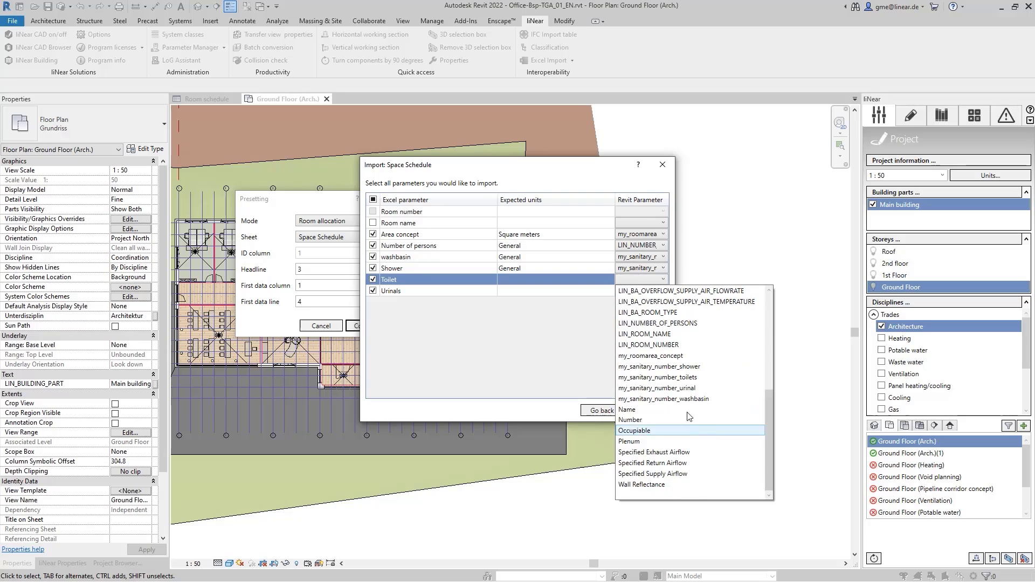
pyautogui.click(674, 377)
pyautogui.click(663, 291)
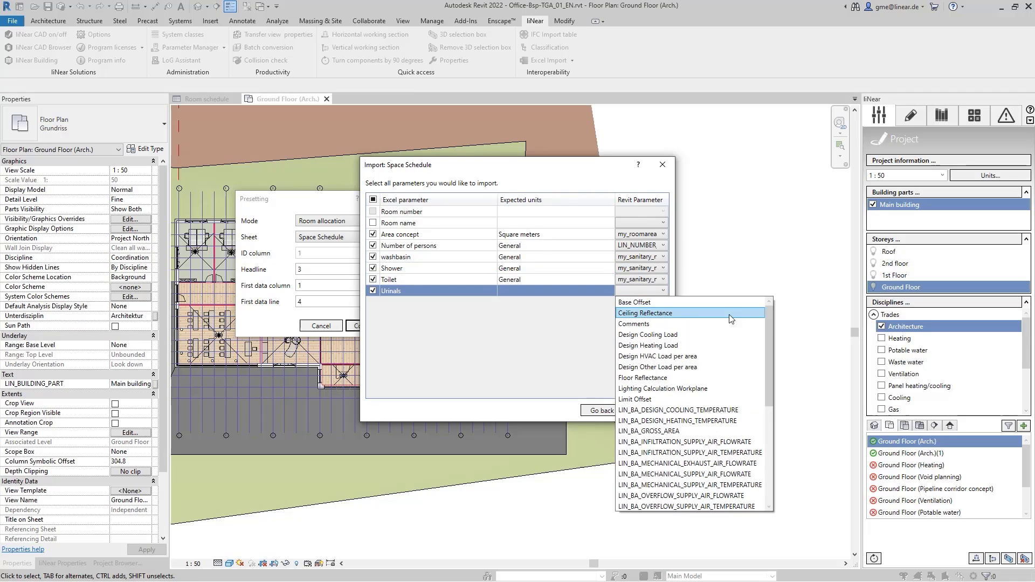
pyautogui.moveTo(769, 330); pyautogui.dragTo(769, 446)
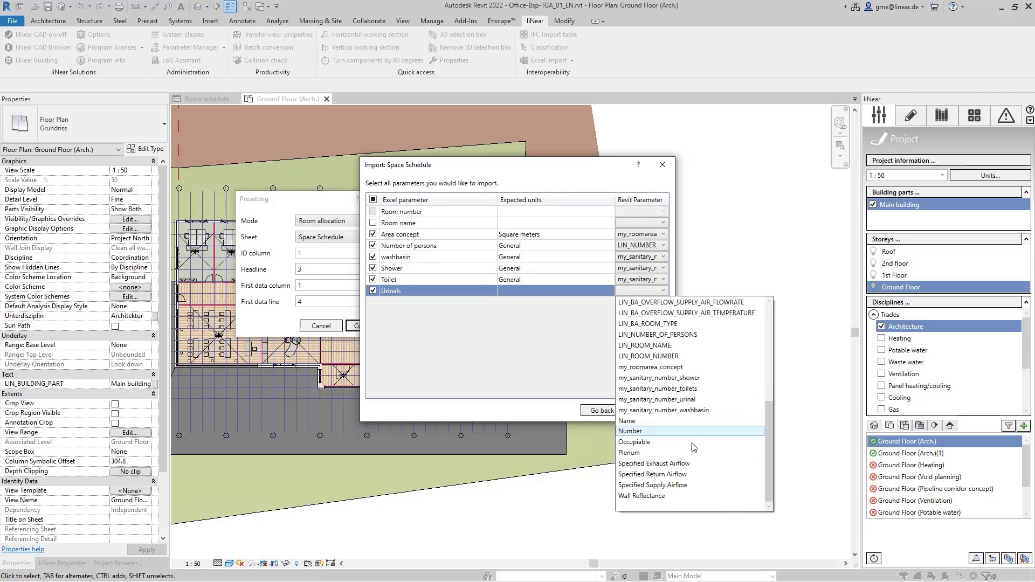
pyautogui.click(678, 410)
pyautogui.click(650, 410)
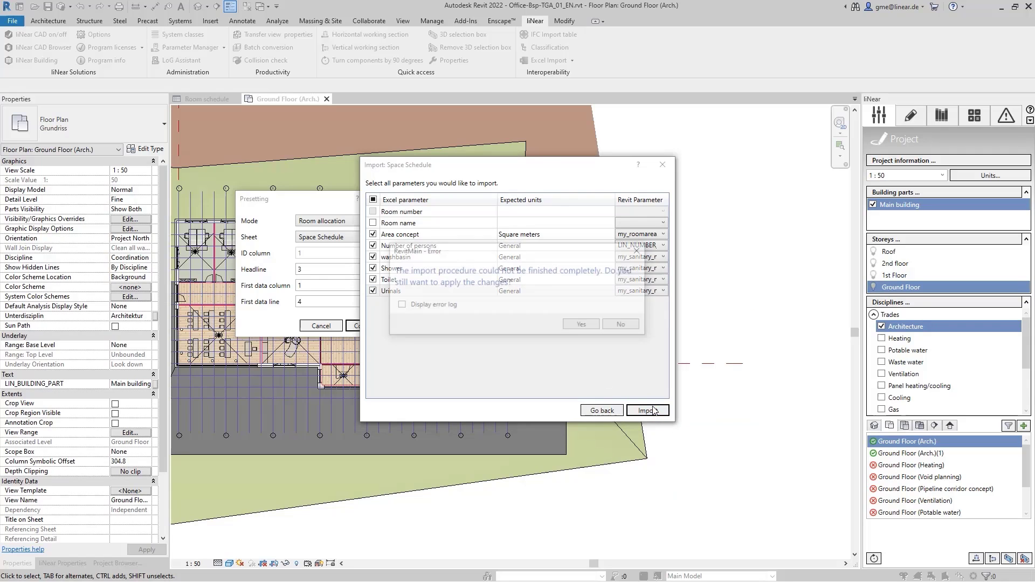
# - Apply the imported changes, verify values on the Toilet women and Cafeteria spaces, then open the Room schedule
pyautogui.click(588, 326)
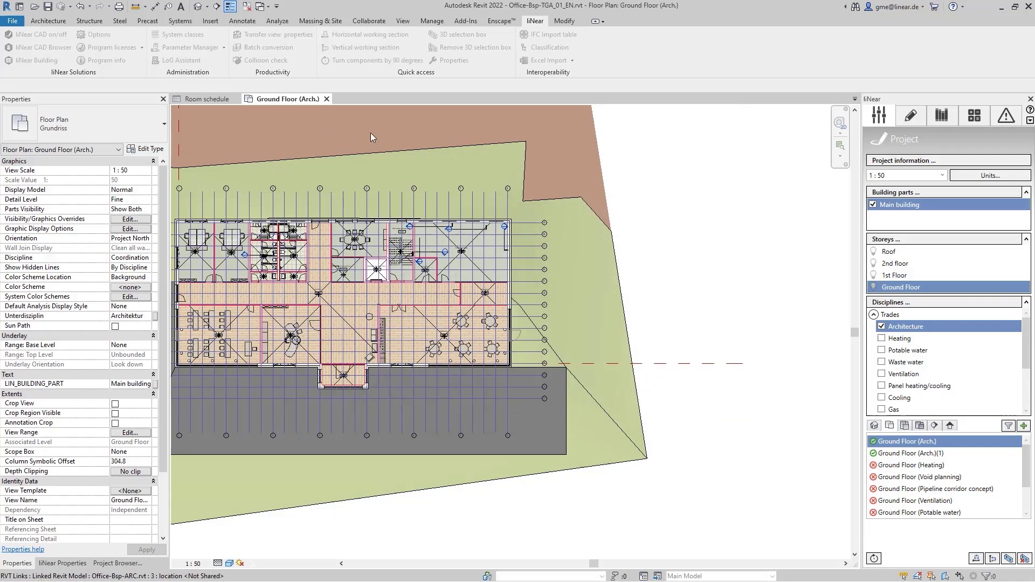
pyautogui.scroll(4, 474, 287)
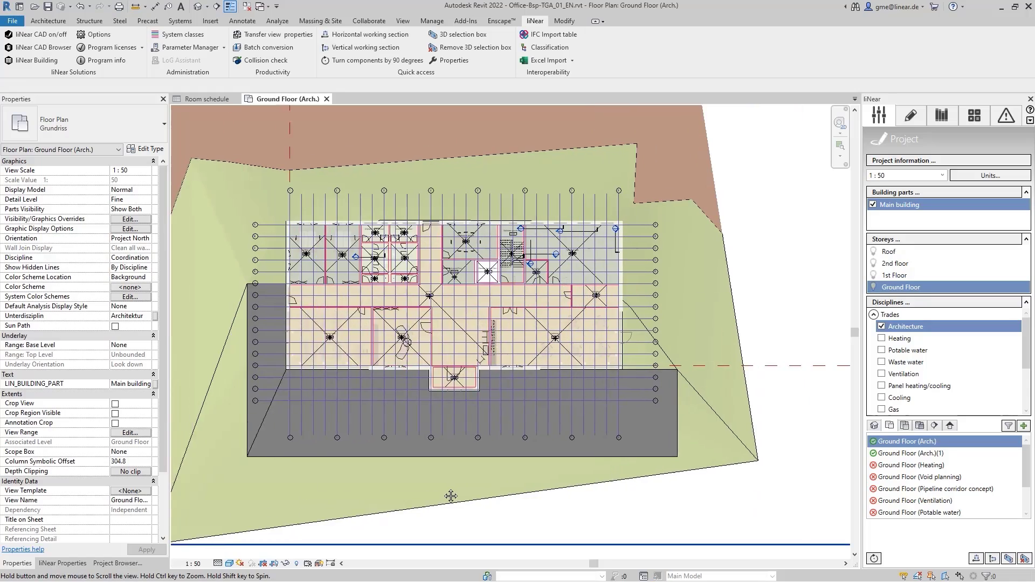
pyautogui.scroll(2, 473, 287)
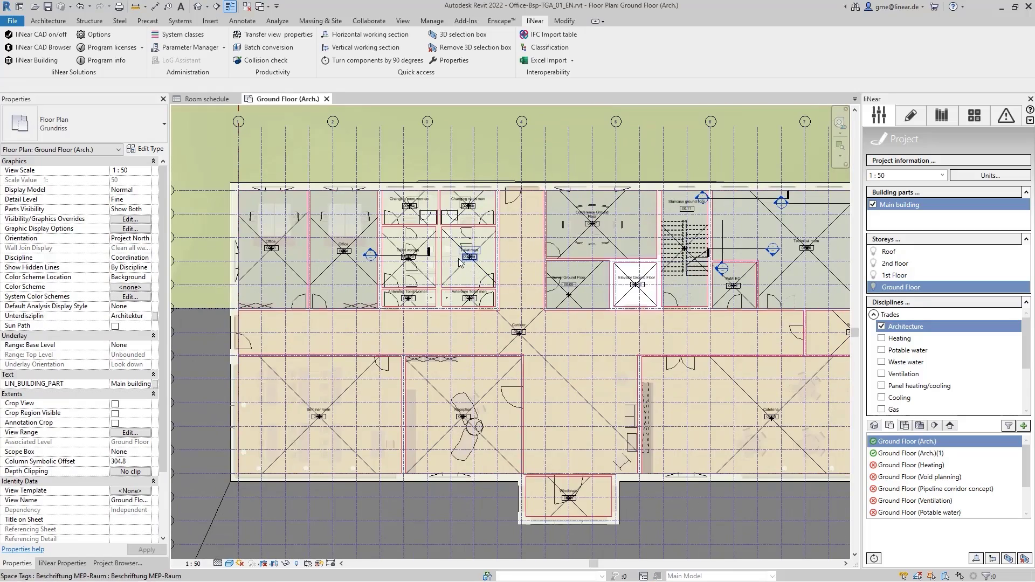
pyautogui.click(424, 274)
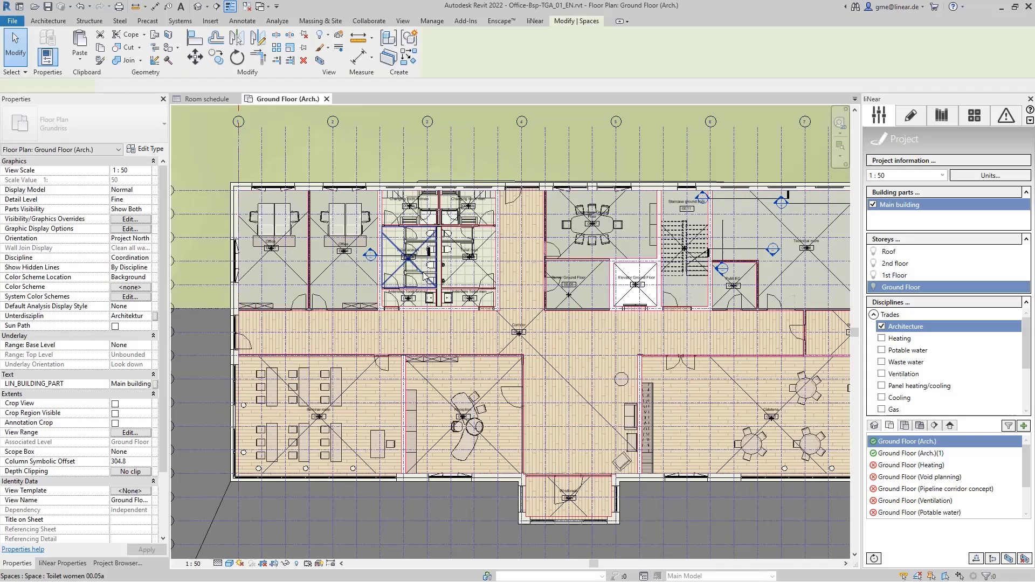
pyautogui.moveTo(168, 256); pyautogui.dragTo(172, 415)
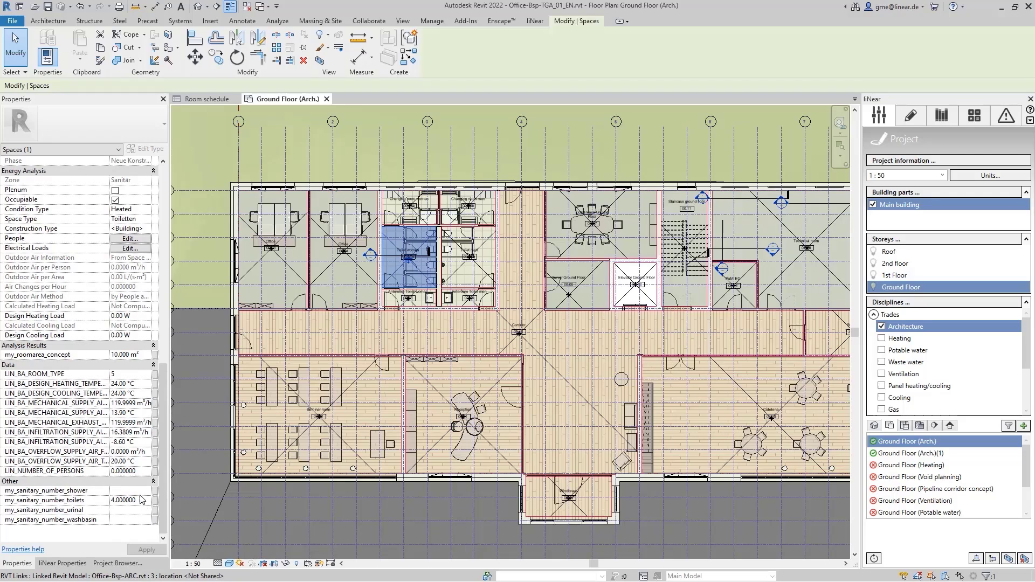
pyautogui.click(684, 403)
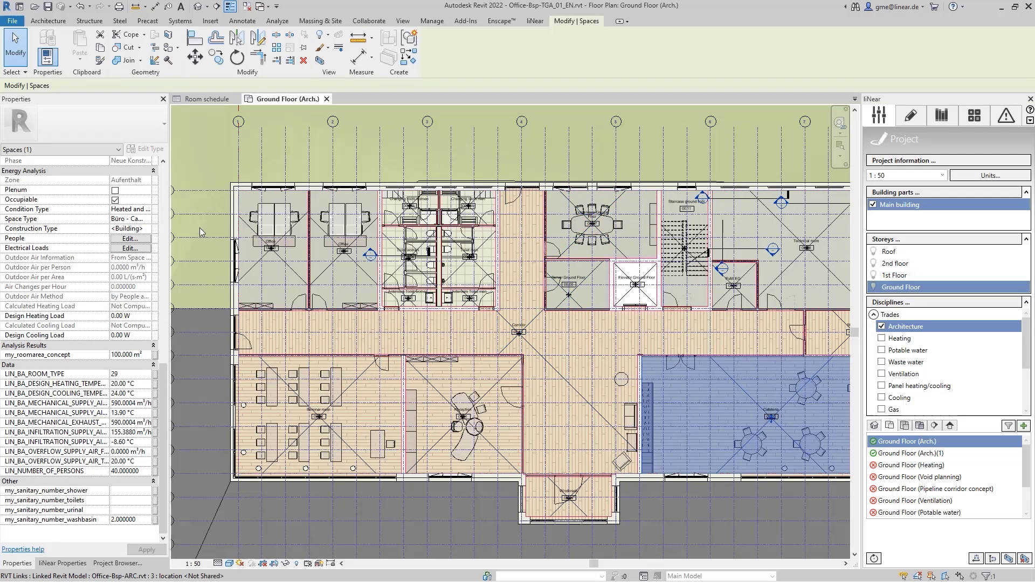
pyautogui.click(197, 100)
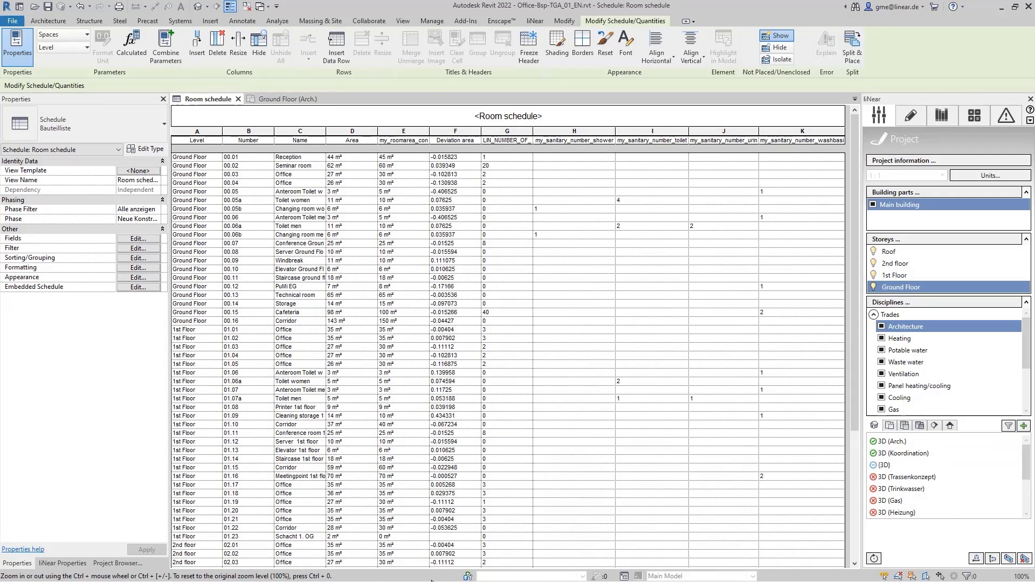
# - Scroll the Room schedule to check imported values, e.g. Cafeteria: 100 m², 40 persons, 2 washbasins
pyautogui.scroll(-7, 604, 224)
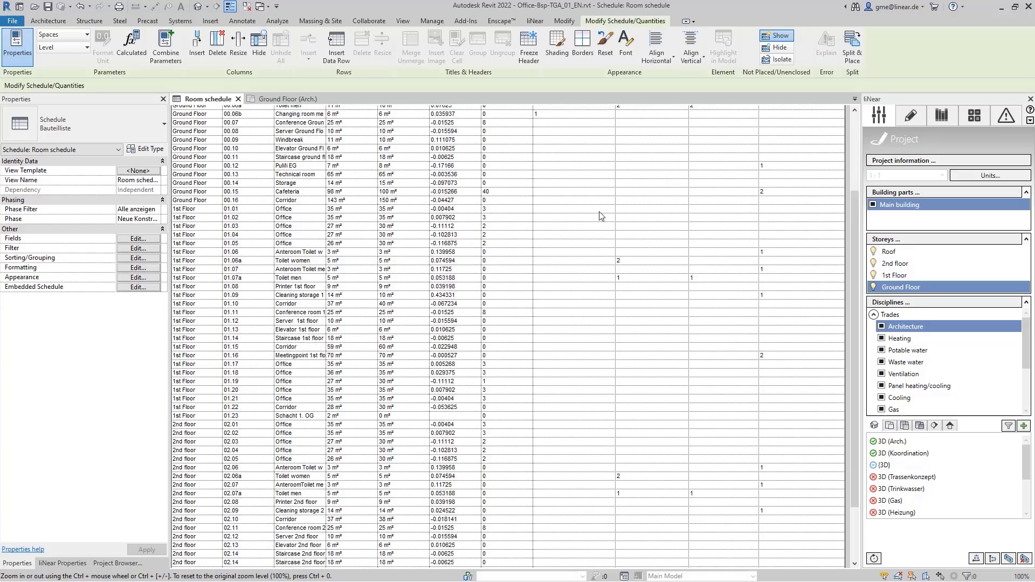
pyautogui.scroll(7, 604, 224)
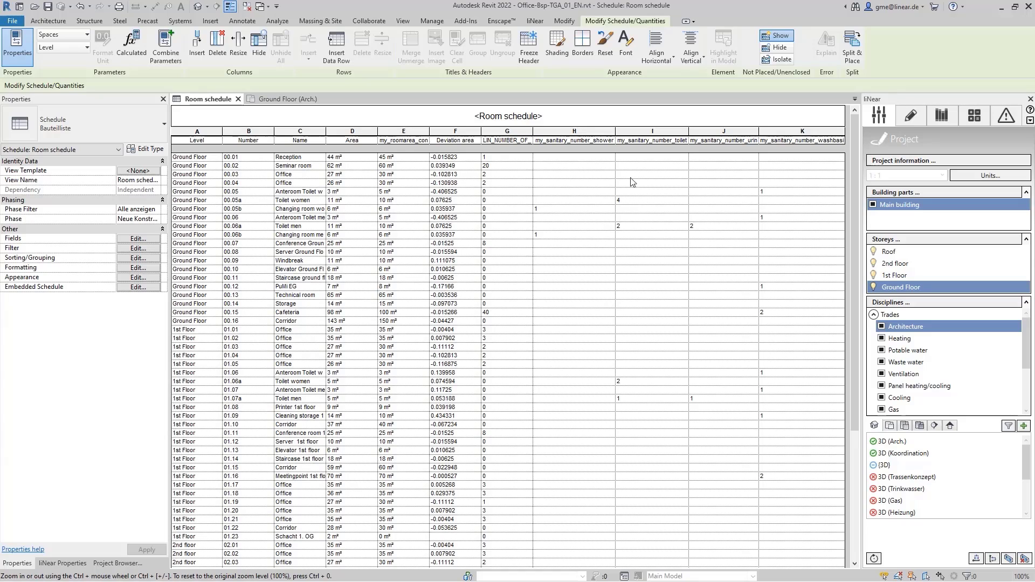
pyautogui.click(290, 100)
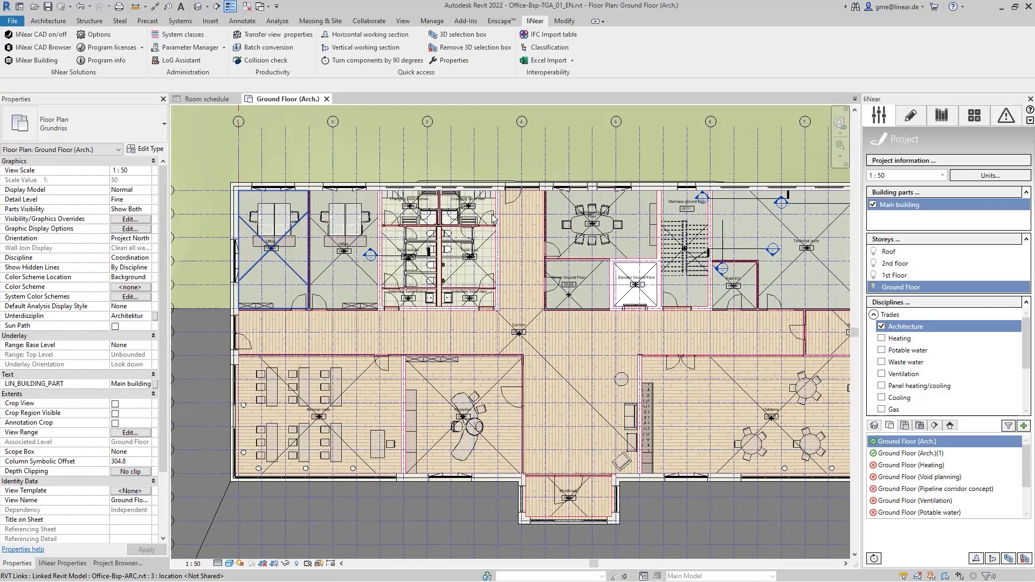
pyautogui.click(573, 62)
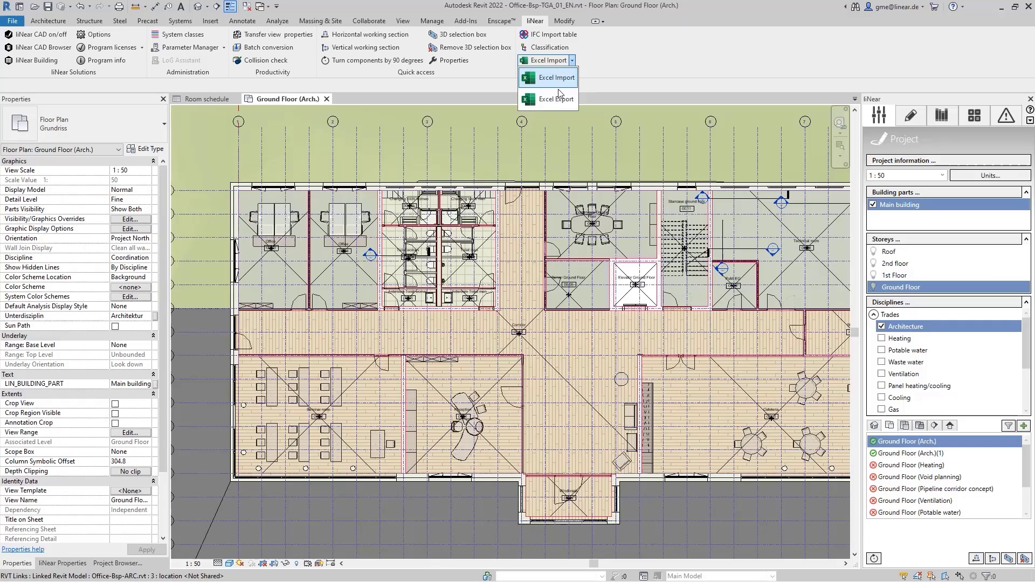
pyautogui.click(635, 77)
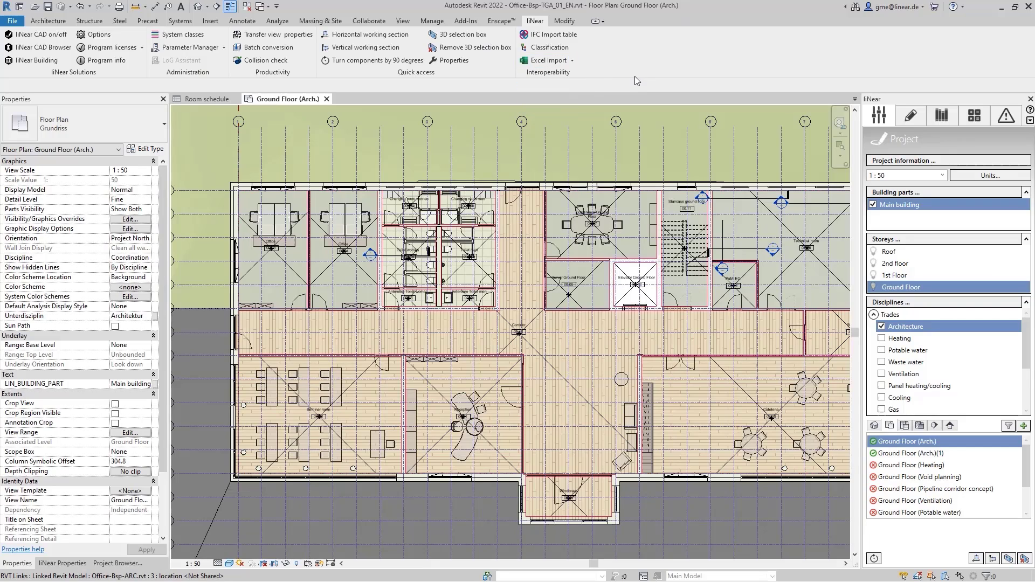